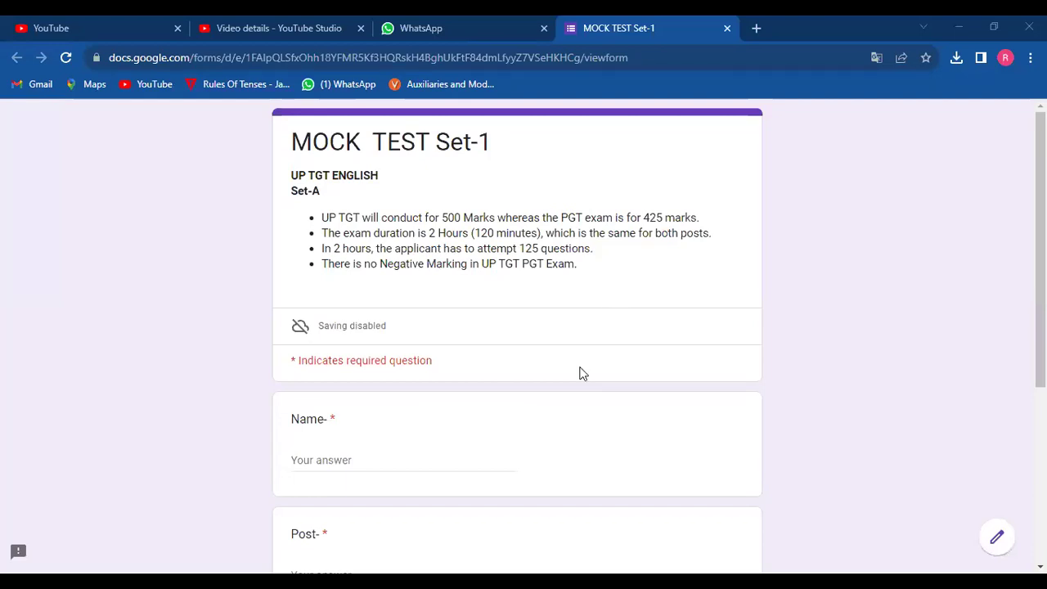
Enter the candidate's full name in the Name field on the quiz's first page.
scroll(581, 372, "down", 1)
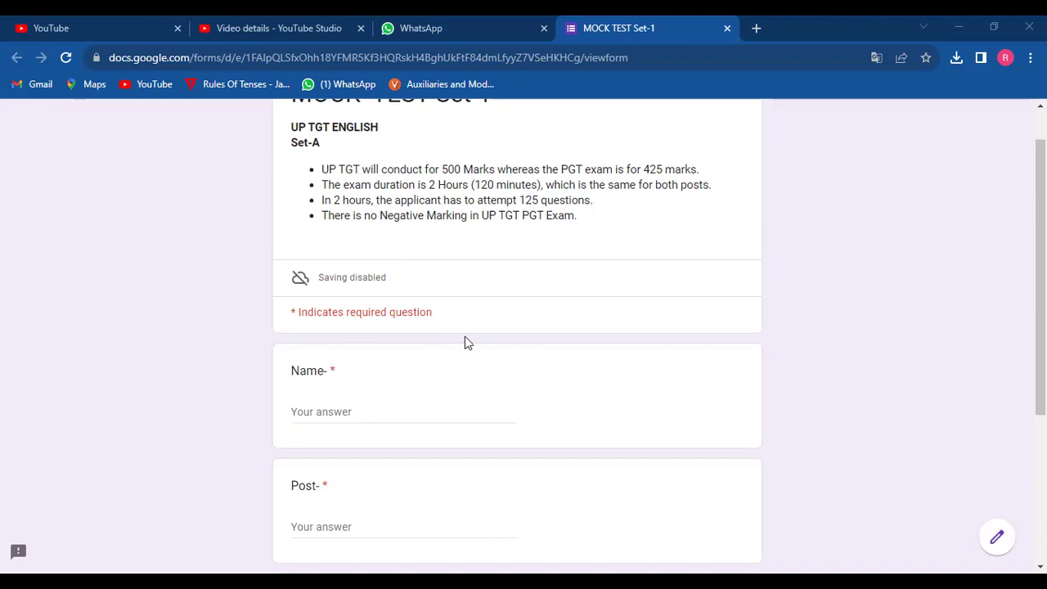
scroll(460, 345, "down", 1)
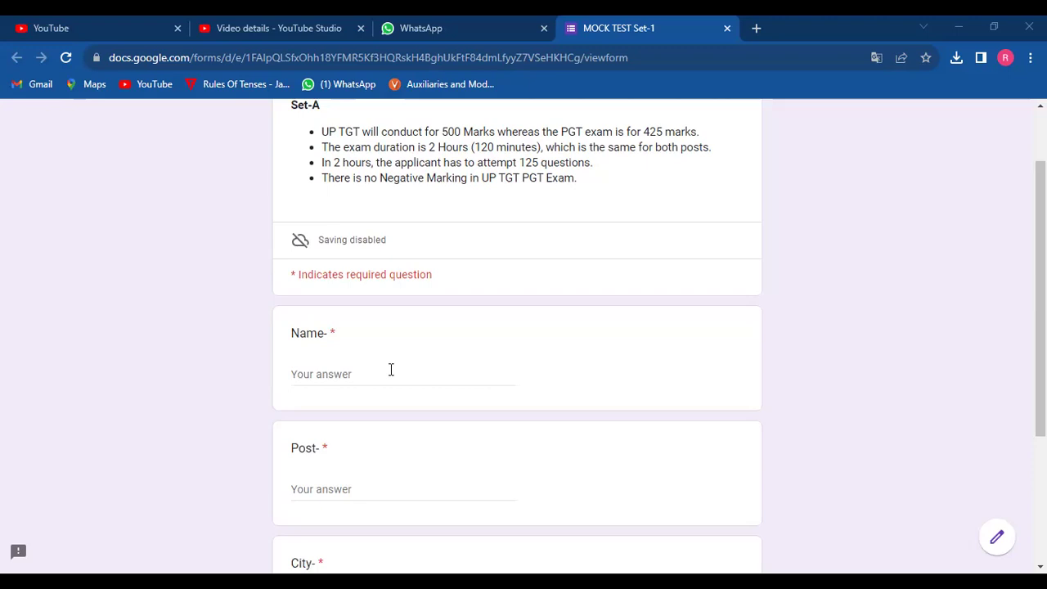
scroll(391, 369, "down", 1)
left_click(340, 329)
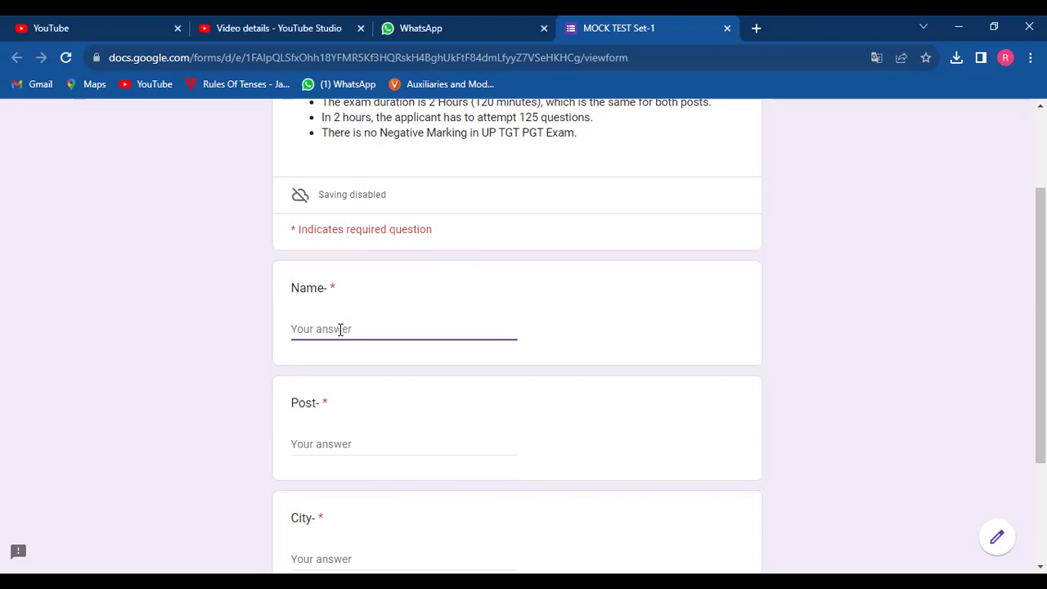
Fill in the Post field as 'TGT English', correcting the typos.
left_click(313, 439)
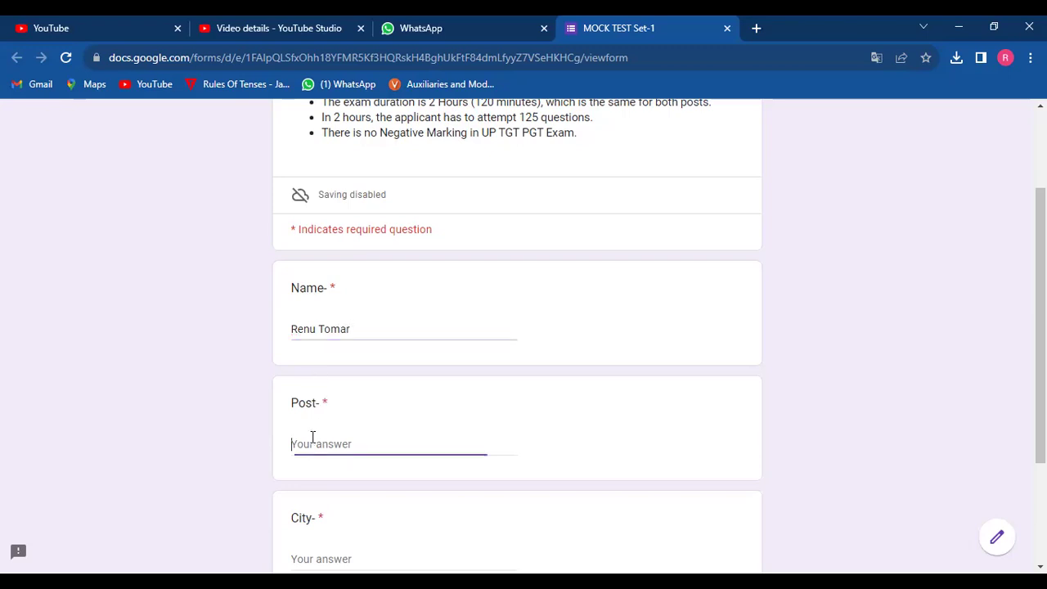
type("TGt")
key("BackSpace")
type("T-Engk")
key("BackSpace")
type("lish")
Enter the candidate's city and continue to the Multiple Choice Questions page.
left_click(324, 561)
scroll(323, 561, "down", 1)
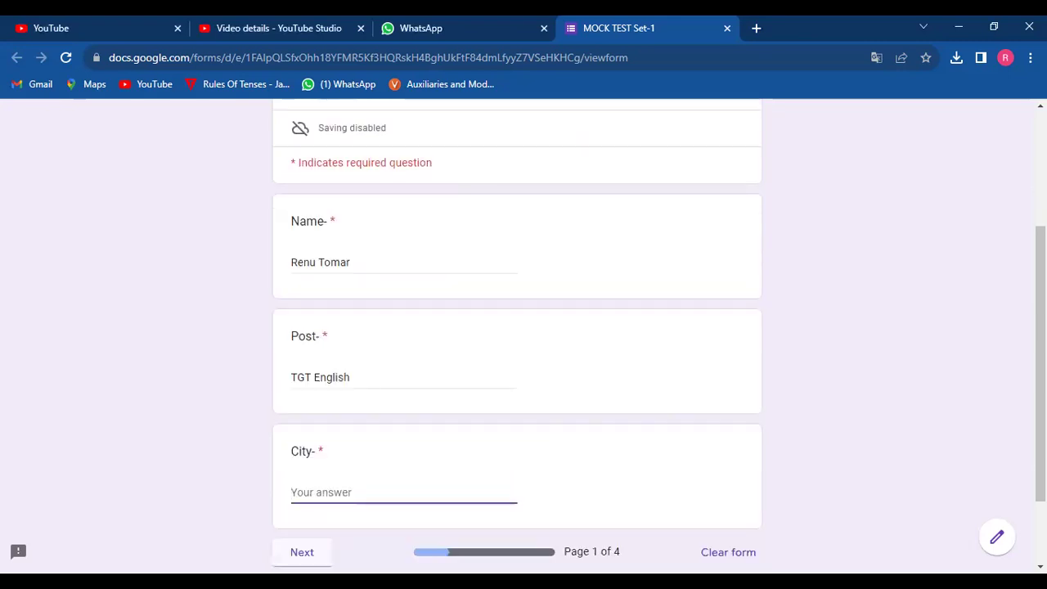
type("Meerut")
scroll(368, 385, "down", 1)
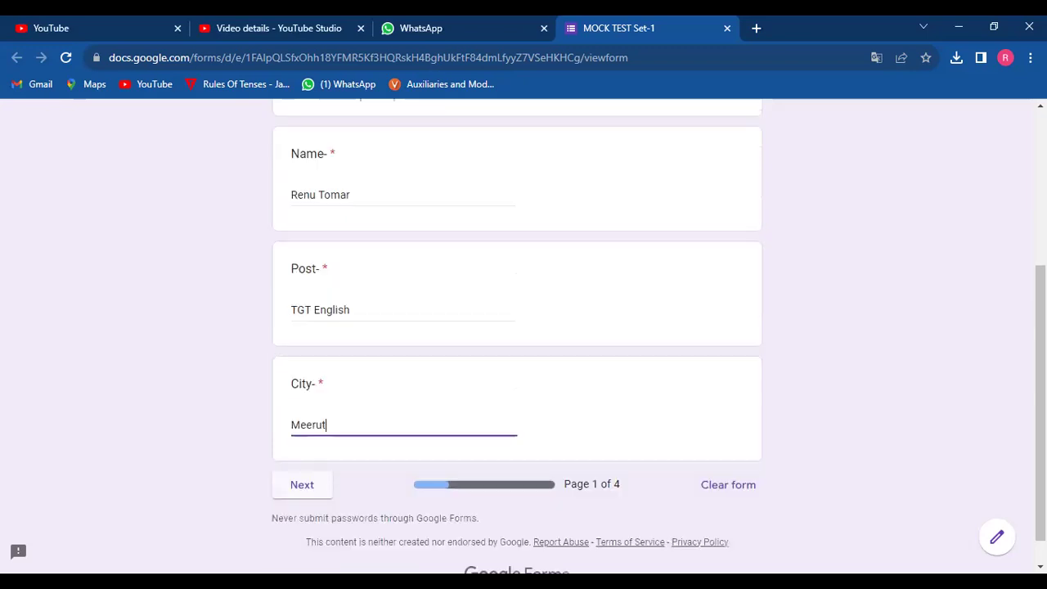
left_click(309, 493)
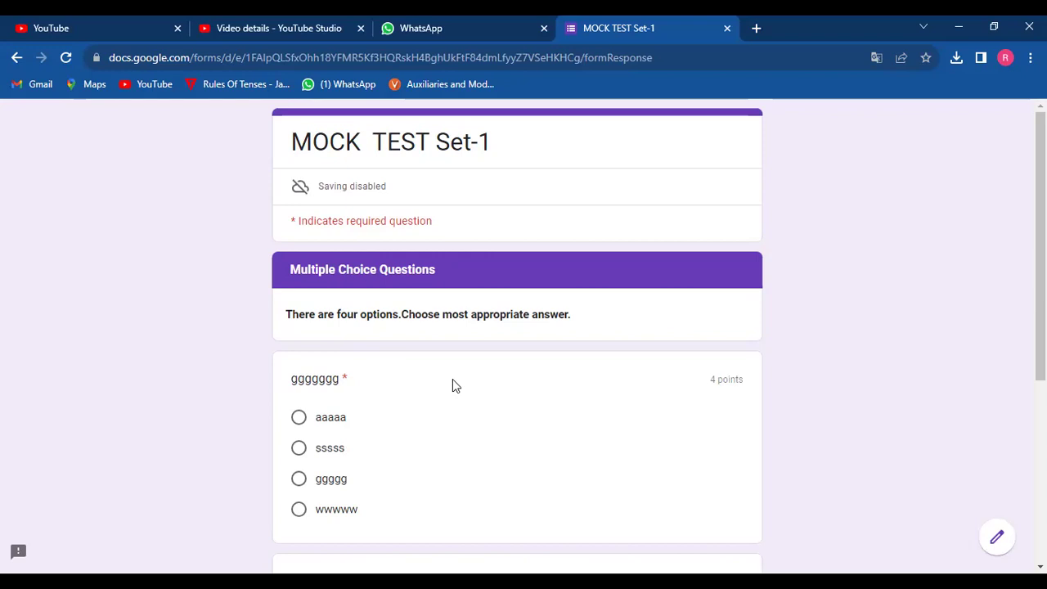
Mark ggggg for the first question and 1564 for the Shakespeare question, then go to page 3.
scroll(452, 382, "down", 1)
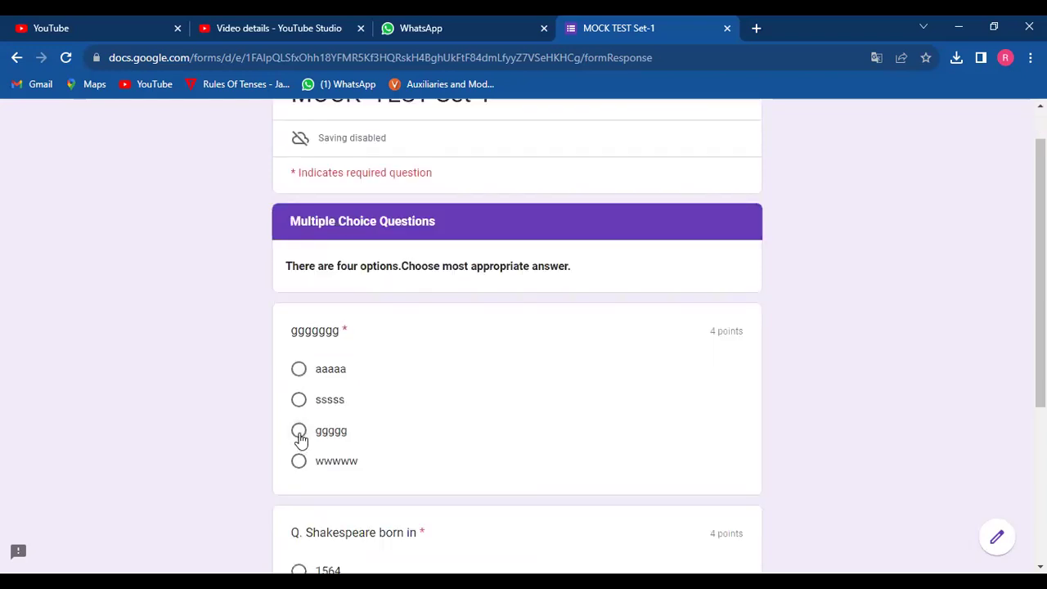
left_click(299, 433)
scroll(300, 439, "down", 2)
scroll(299, 439, "down", 1)
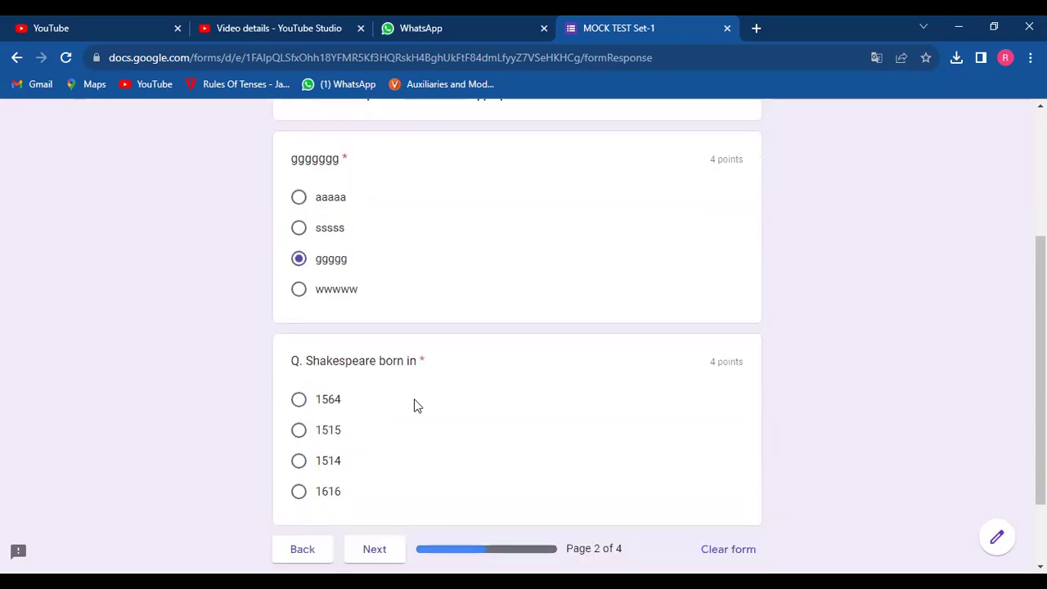
left_click(299, 397)
scroll(297, 400, "down", 1)
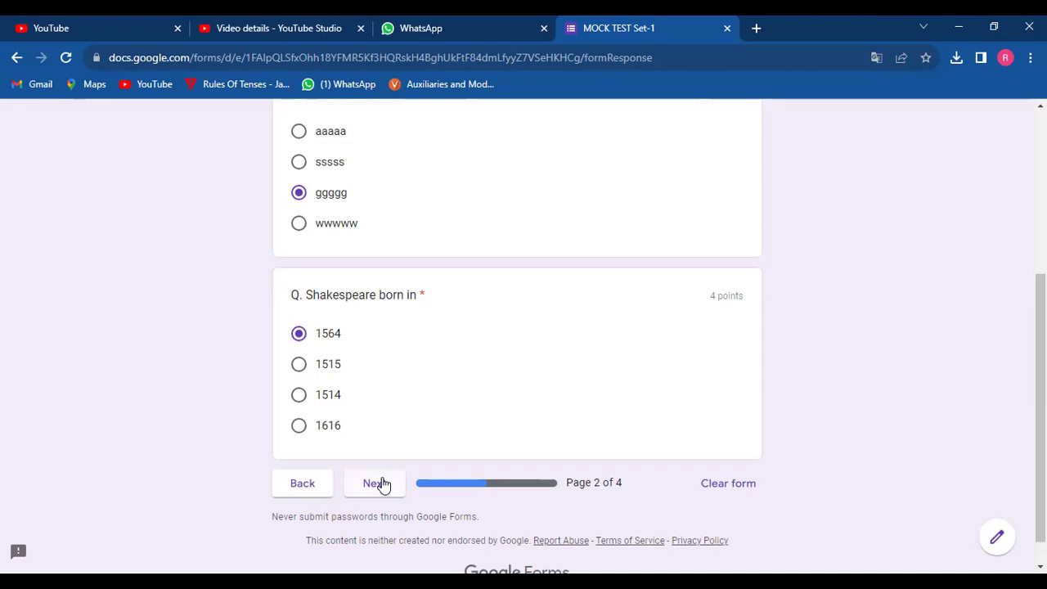
left_click(380, 483)
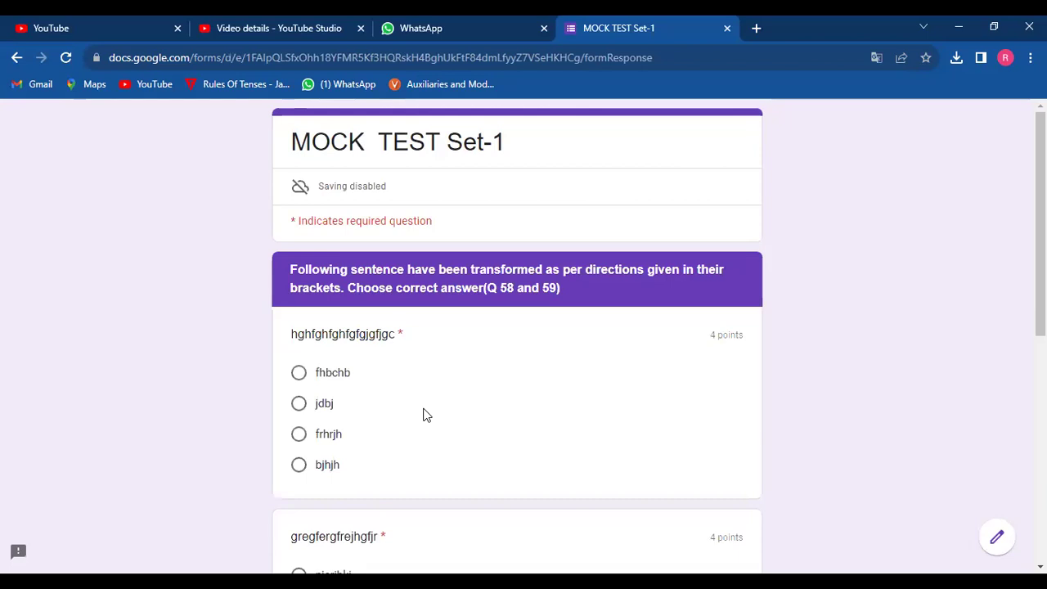
Mark jdbj, fghfgrjh, and 'Does Ram play cricket?' for Q58, then go to the final page.
scroll(423, 415, "down", 1)
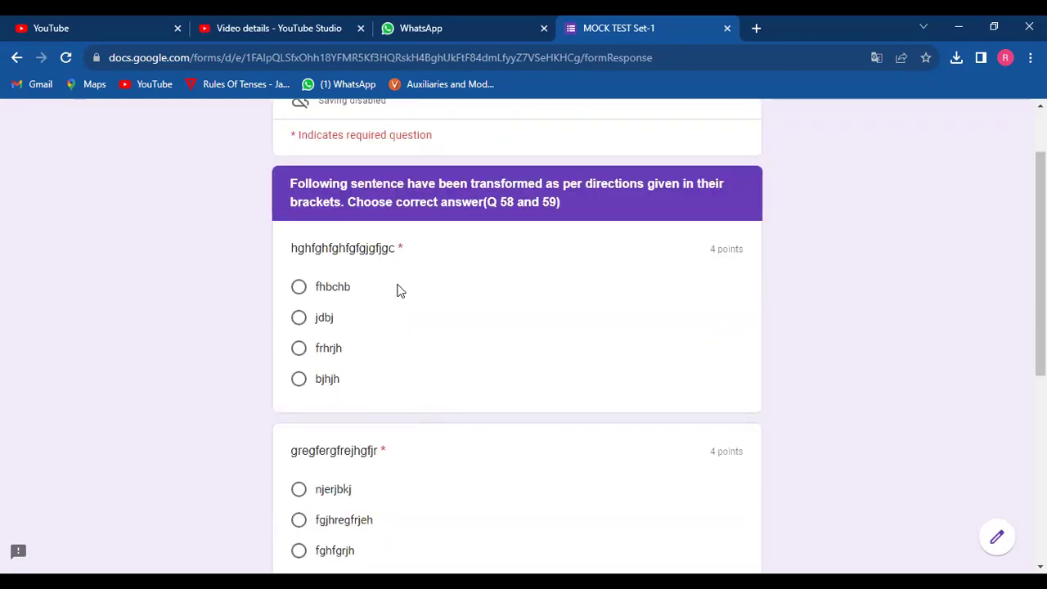
left_click(299, 319)
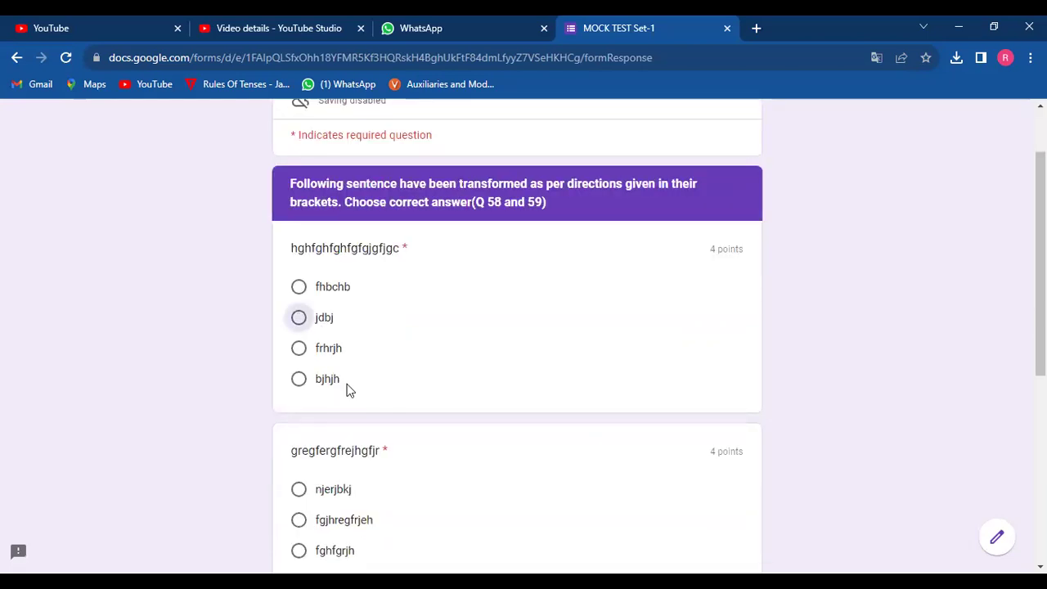
scroll(346, 385, "down", 2)
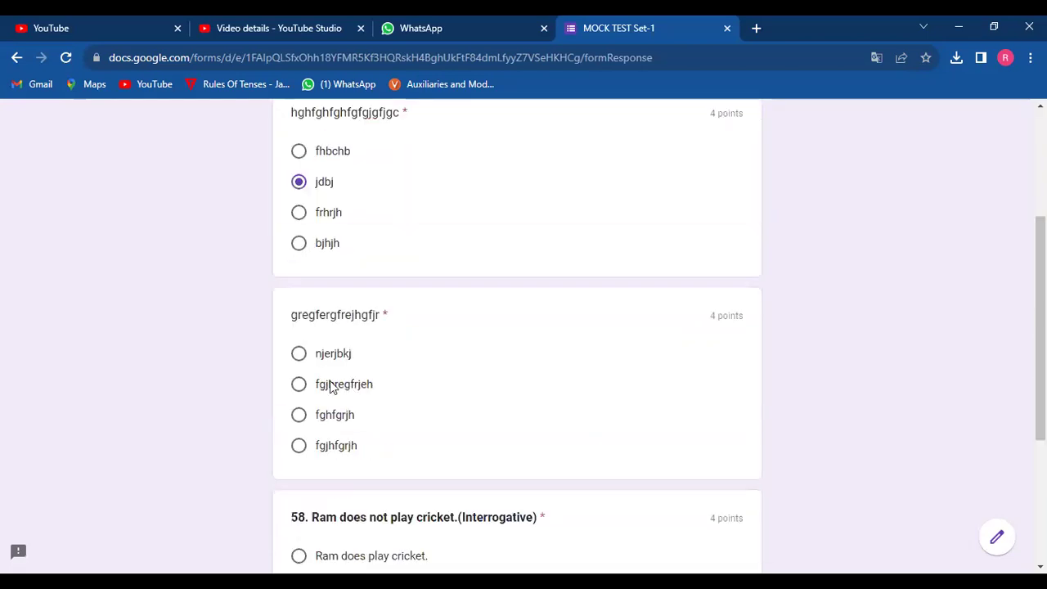
left_click(298, 411)
scroll(297, 393, "down", 3)
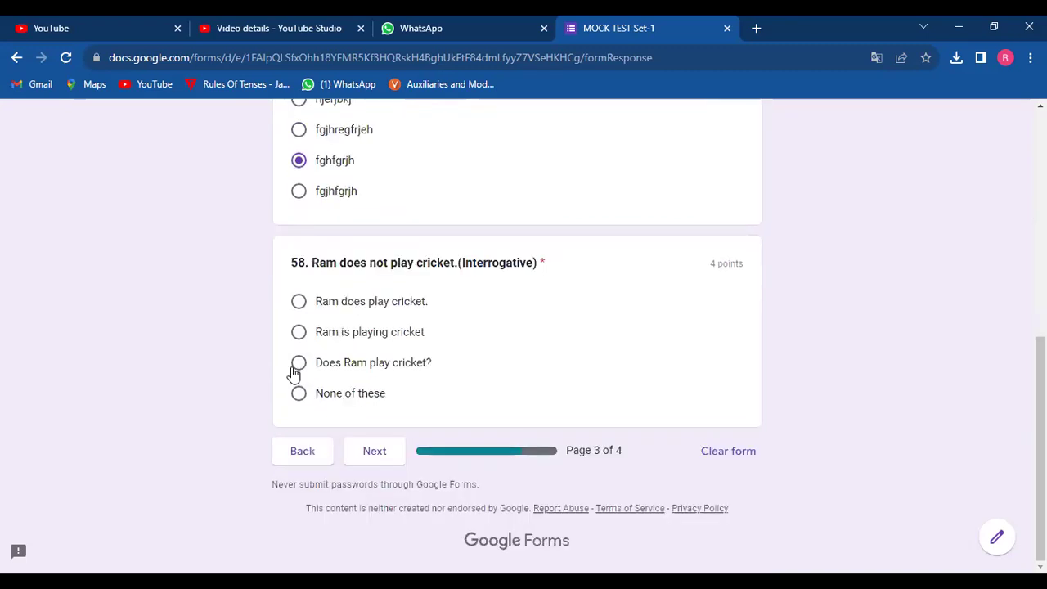
left_click(298, 365)
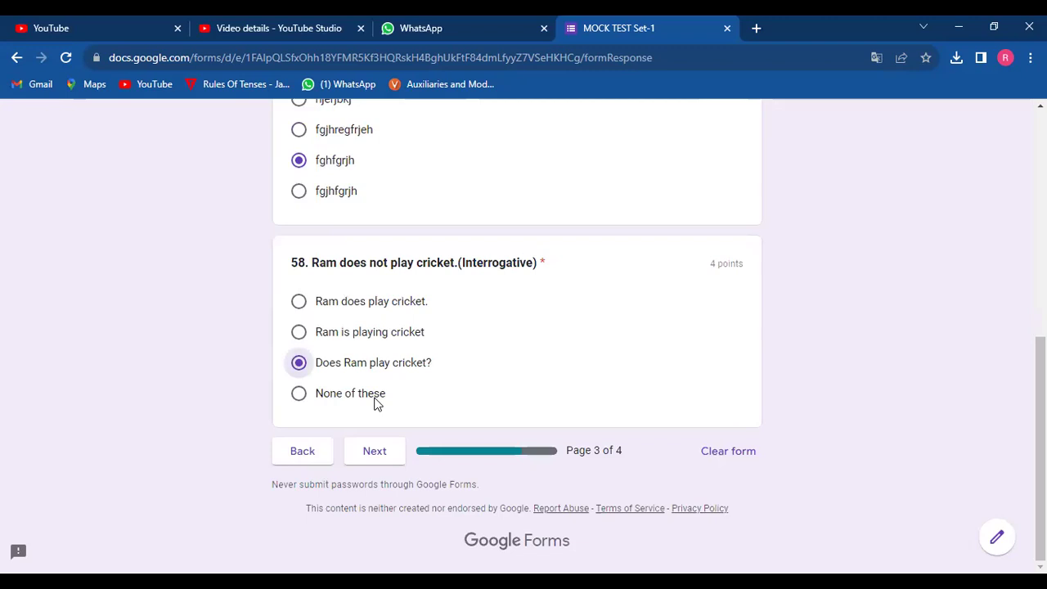
left_click(374, 453)
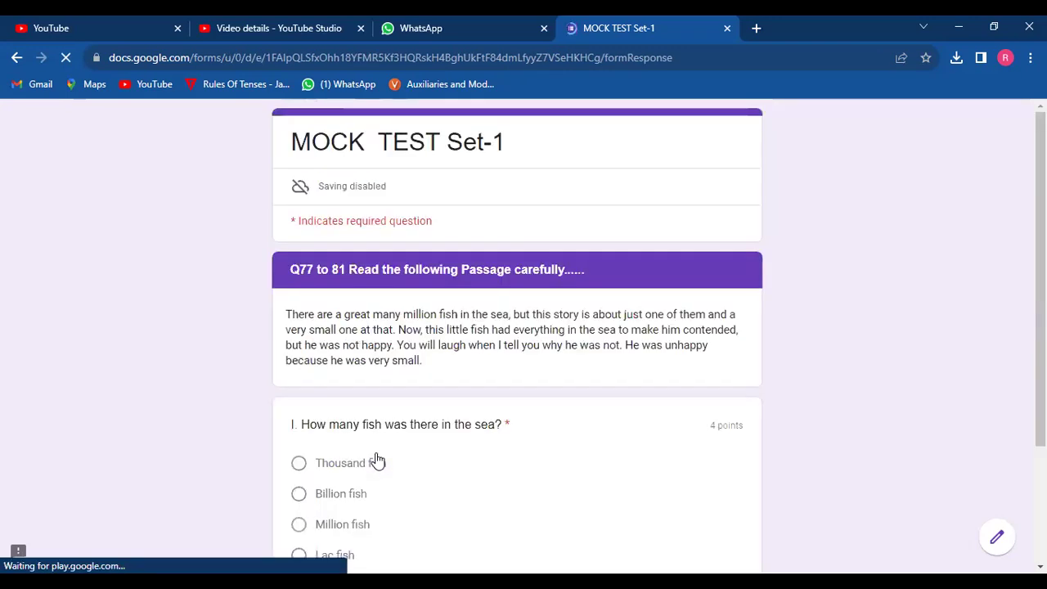
Answer the how-many-fish question with 'Million fish' and submit the MOCK TEST Set-1 quiz.
scroll(376, 461, "down", 1)
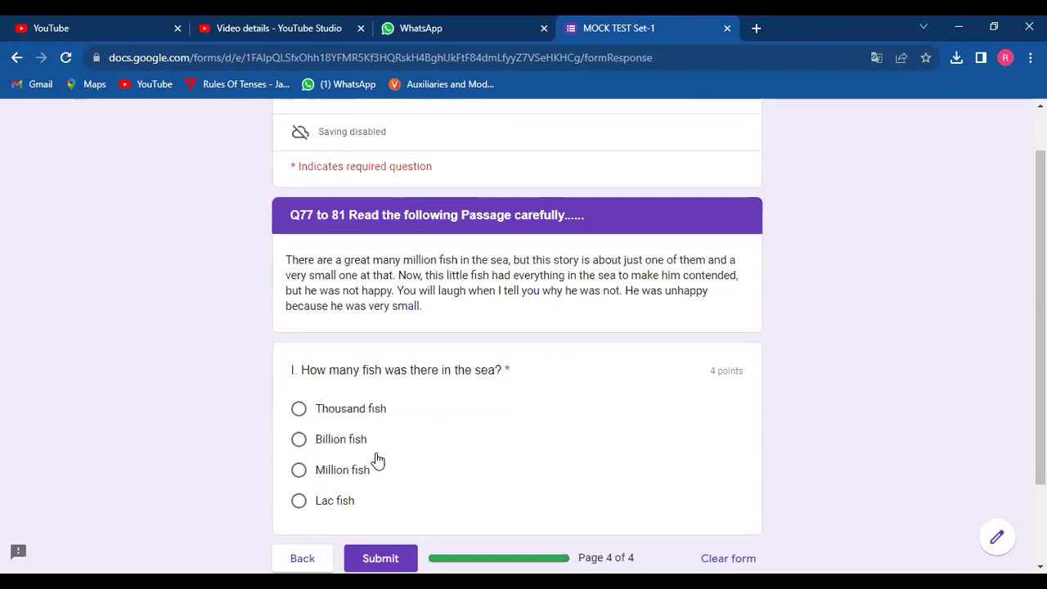
scroll(376, 460, "down", 1)
scroll(320, 301, "down", 1)
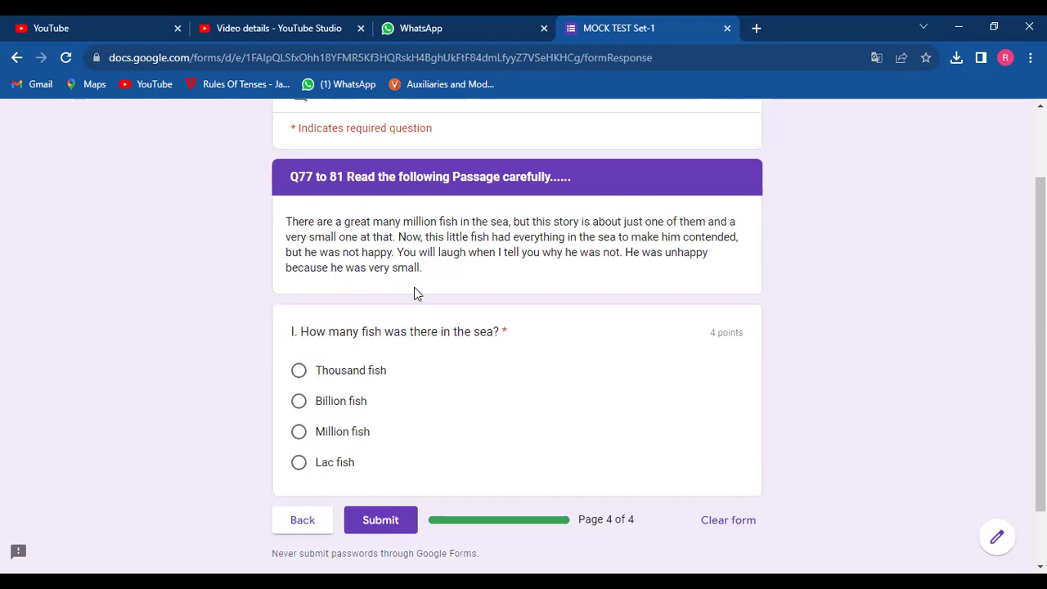
left_click(299, 434)
left_click(381, 521)
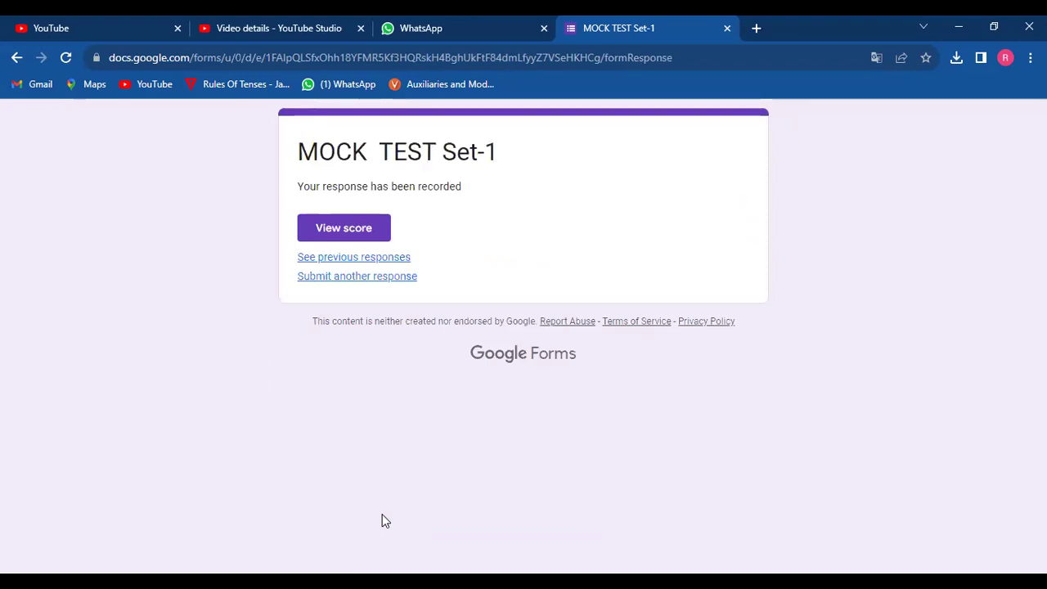
Open View score on the confirmation page to see the 8/24 graded result.
left_click(368, 231)
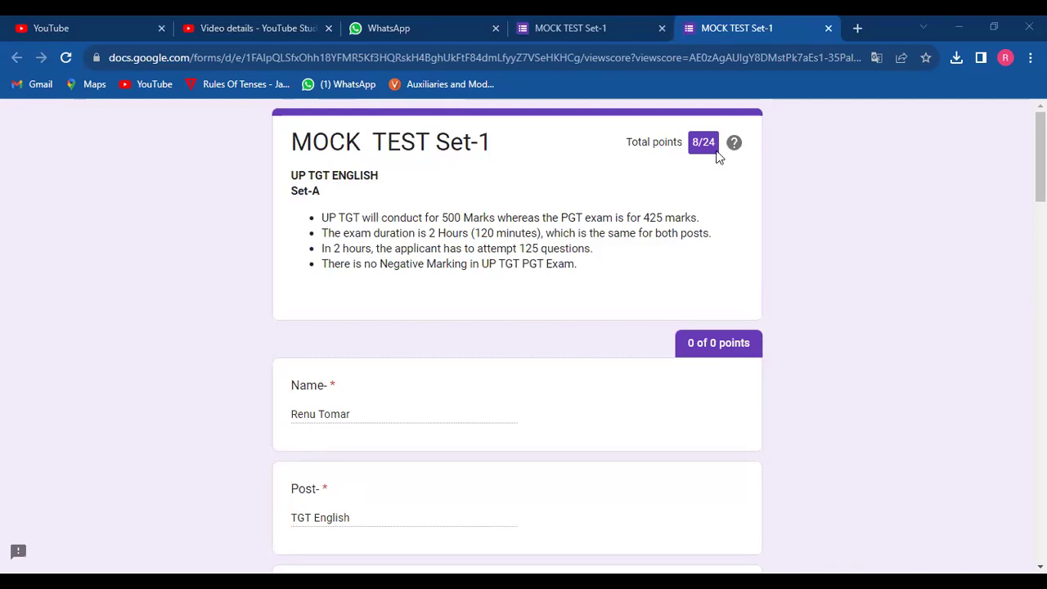
scroll(644, 215, "down", 3)
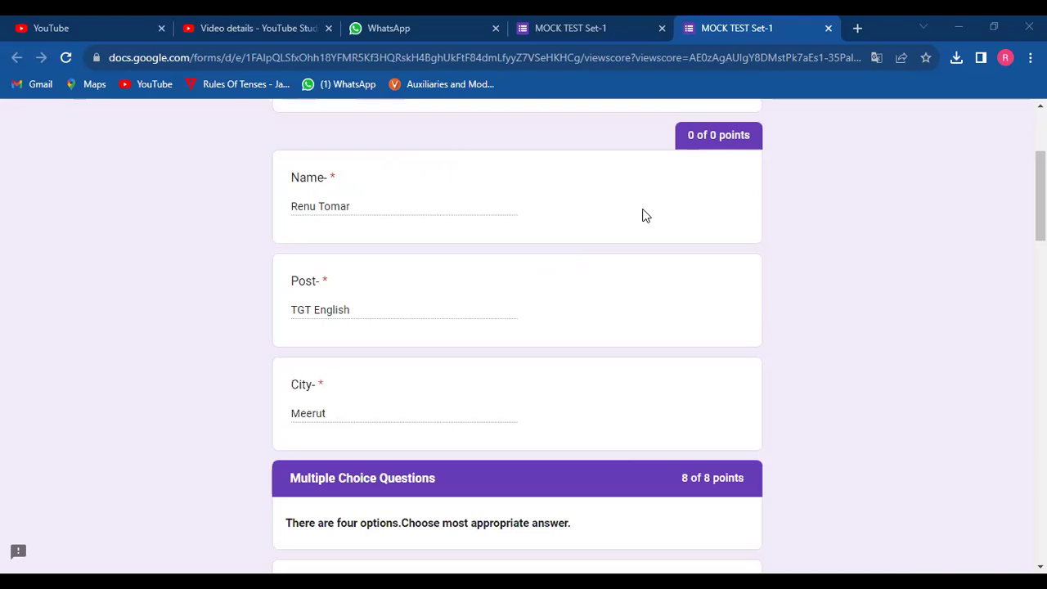
scroll(645, 215, "down", 2)
scroll(643, 215, "down", 1)
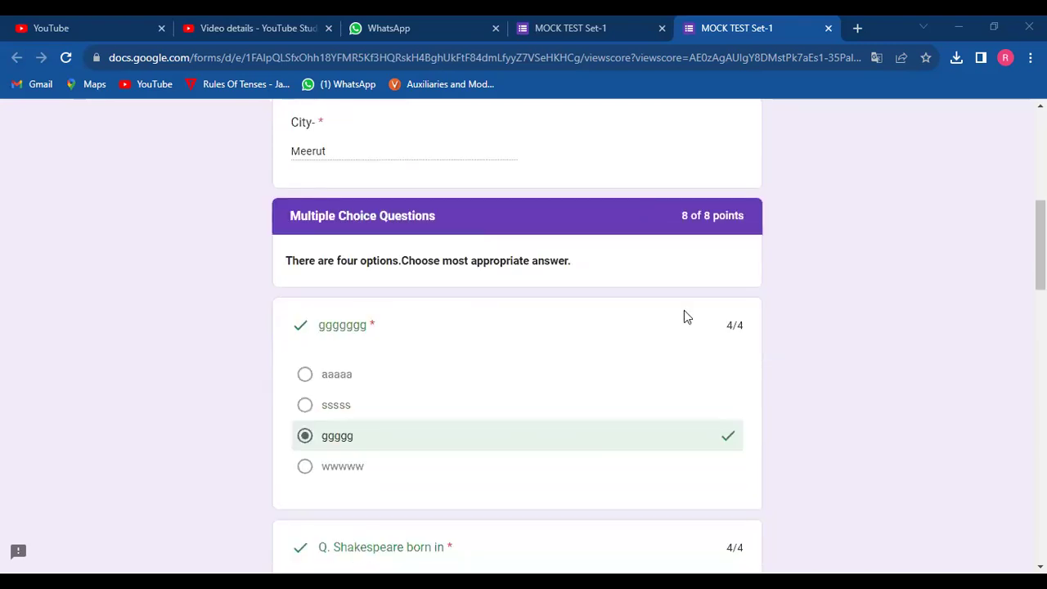
scroll(659, 341, "down", 1)
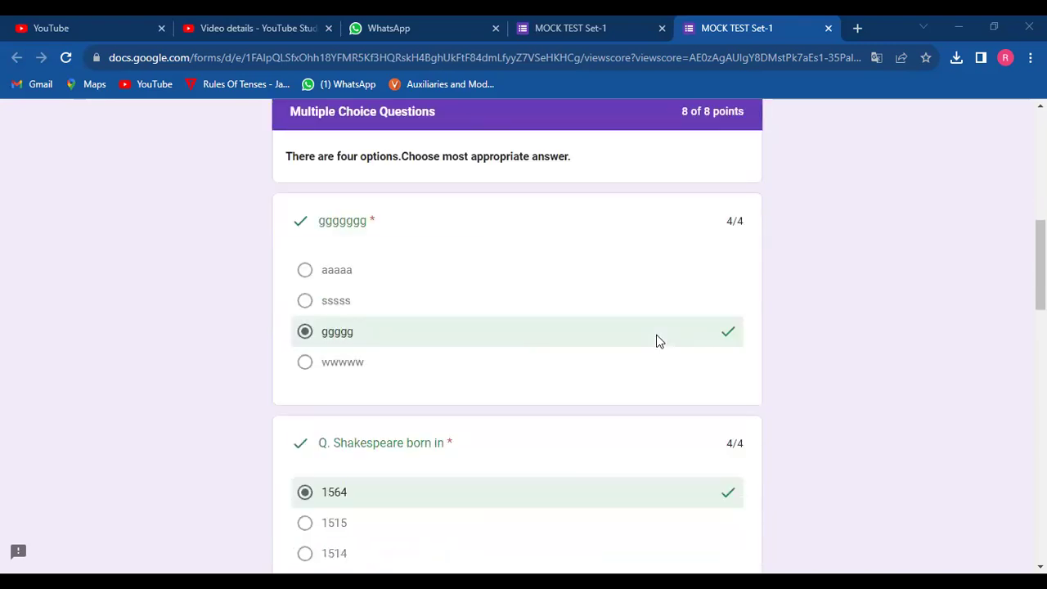
scroll(733, 200, "up", 1)
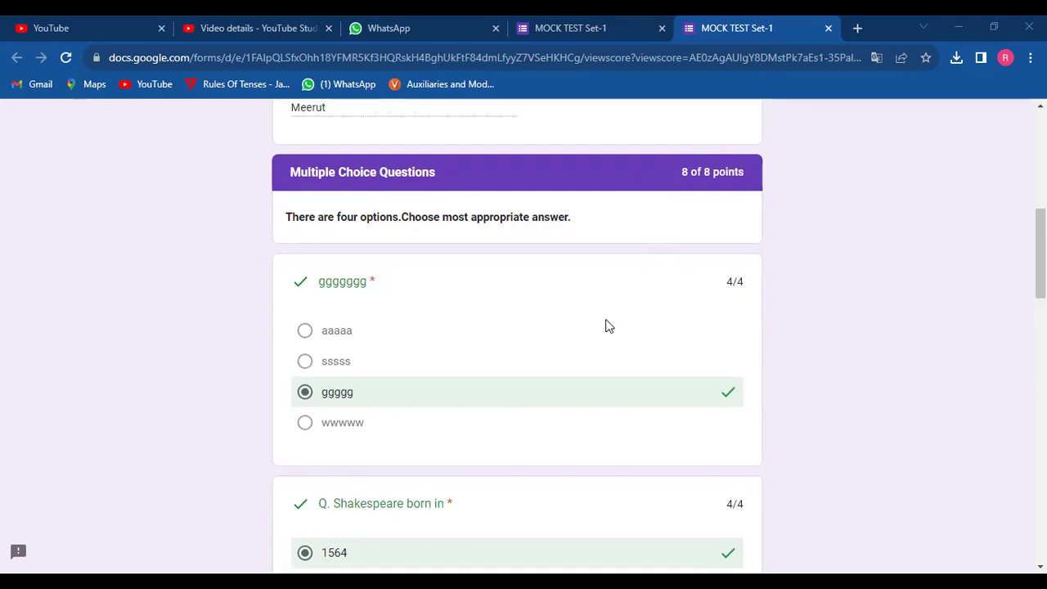
scroll(606, 325, "down", 1)
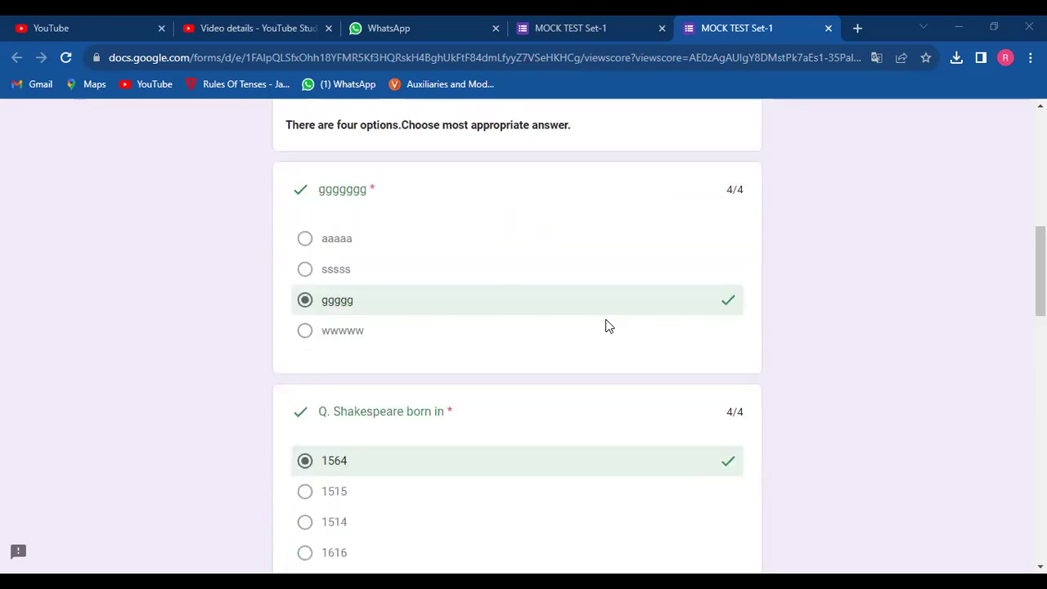
scroll(609, 326, "down", 3)
scroll(605, 315, "down", 1)
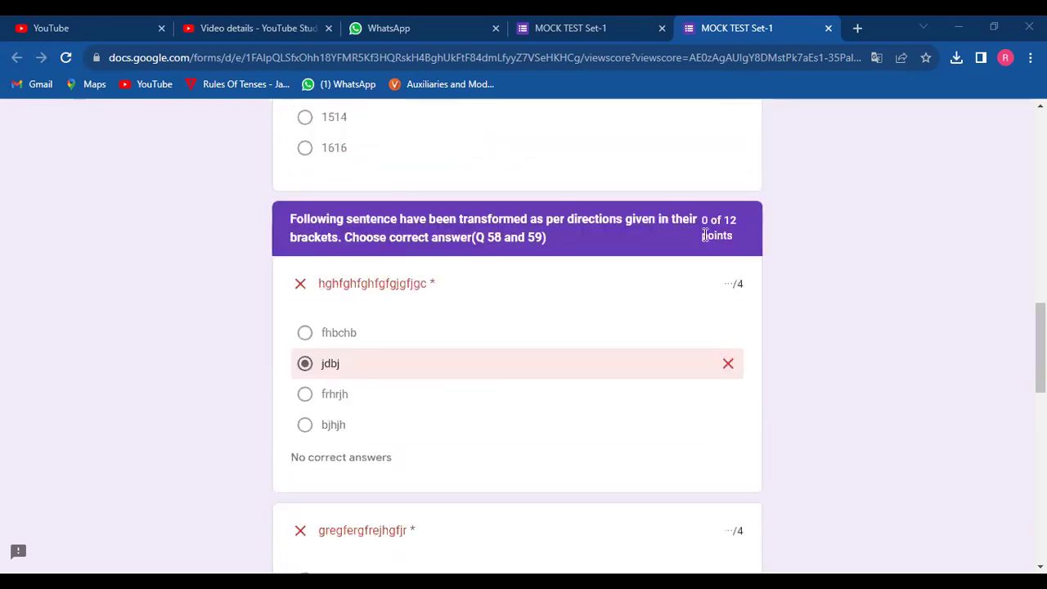
scroll(655, 368, "down", 1)
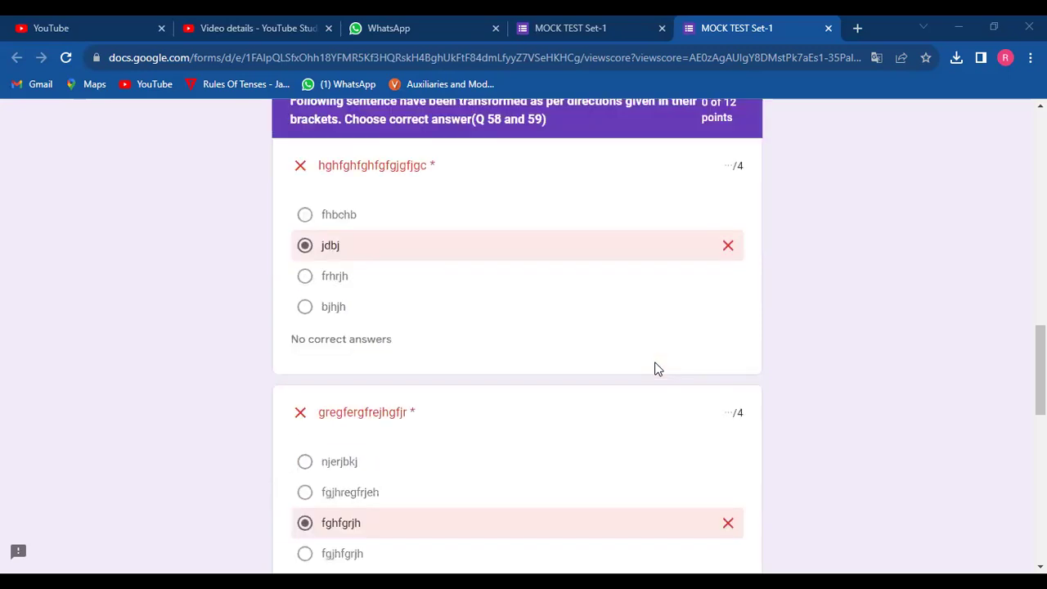
scroll(655, 368, "down", 1)
scroll(654, 369, "down", 2)
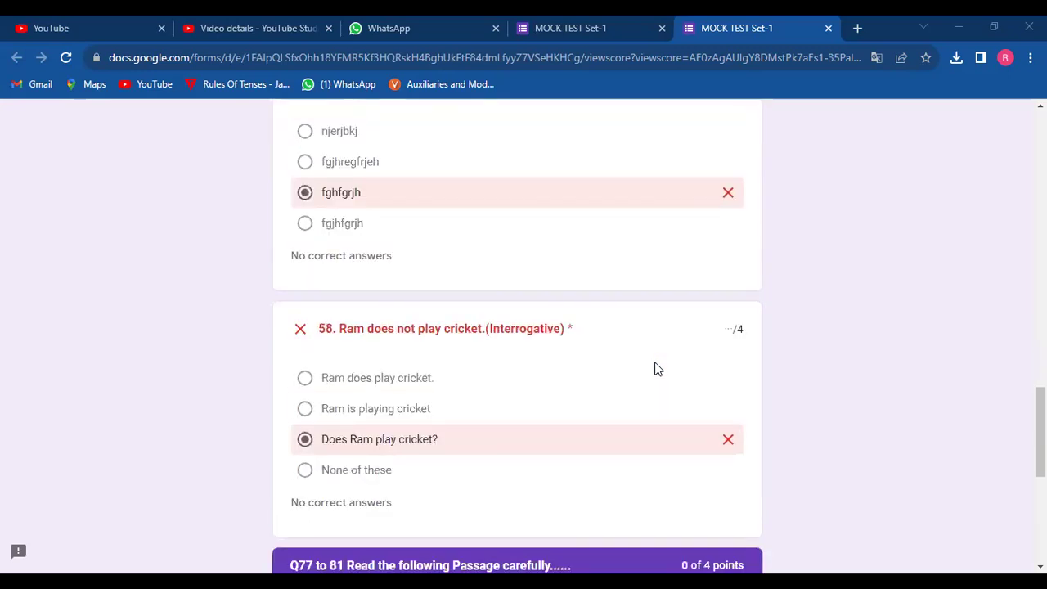
scroll(654, 368, "down", 1)
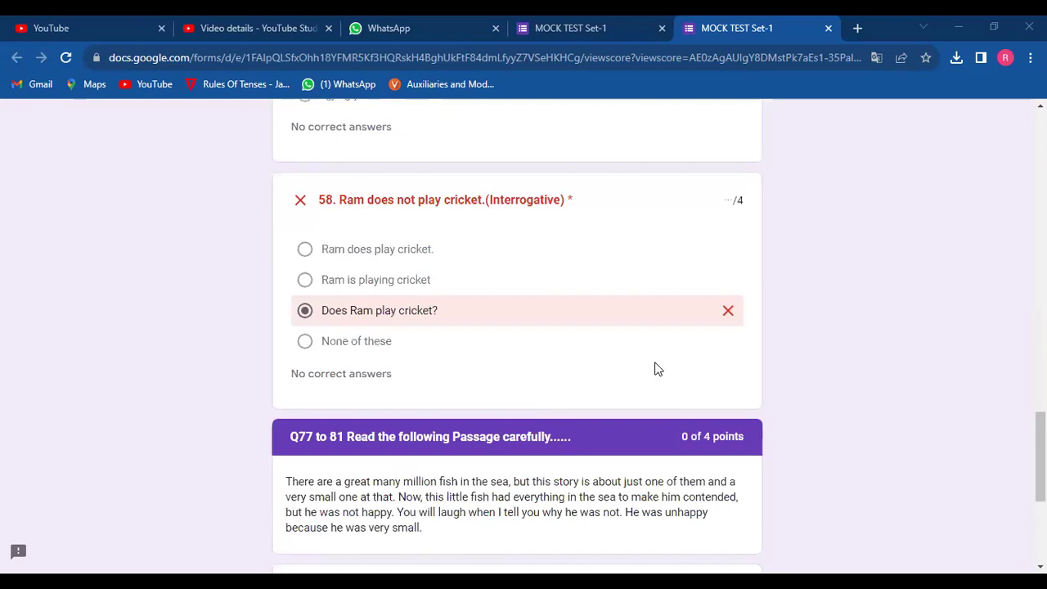
scroll(655, 369, "down", 2)
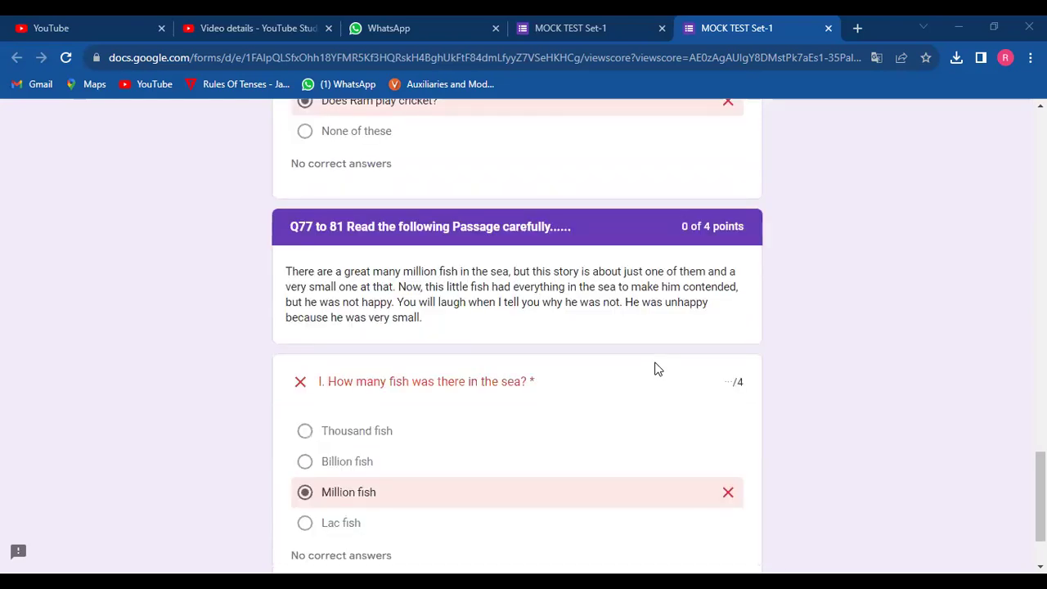
scroll(654, 368, "down", 1)
scroll(654, 368, "up", 1)
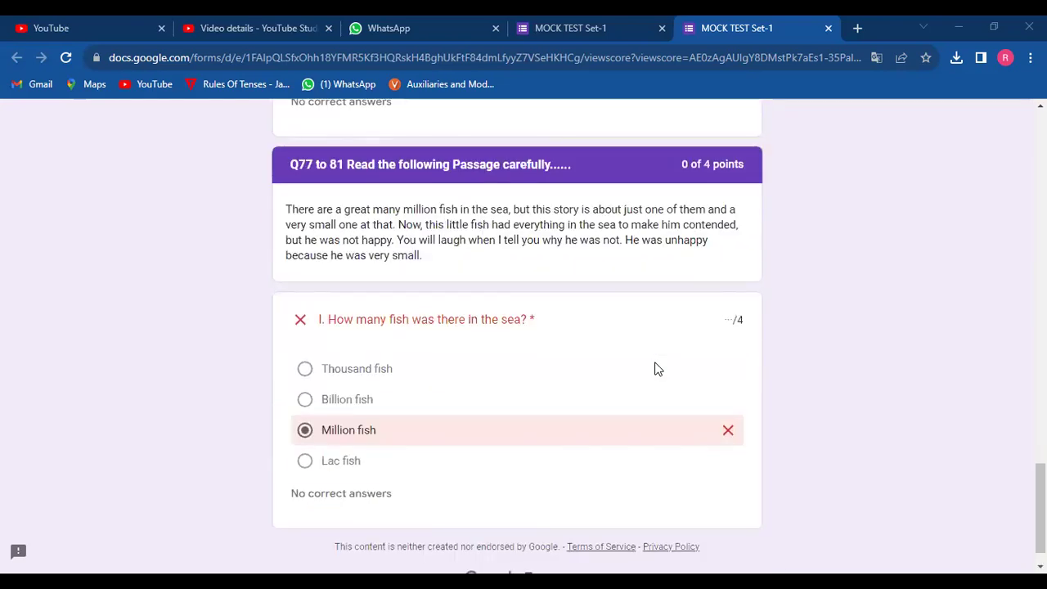
scroll(654, 368, "down", 1)
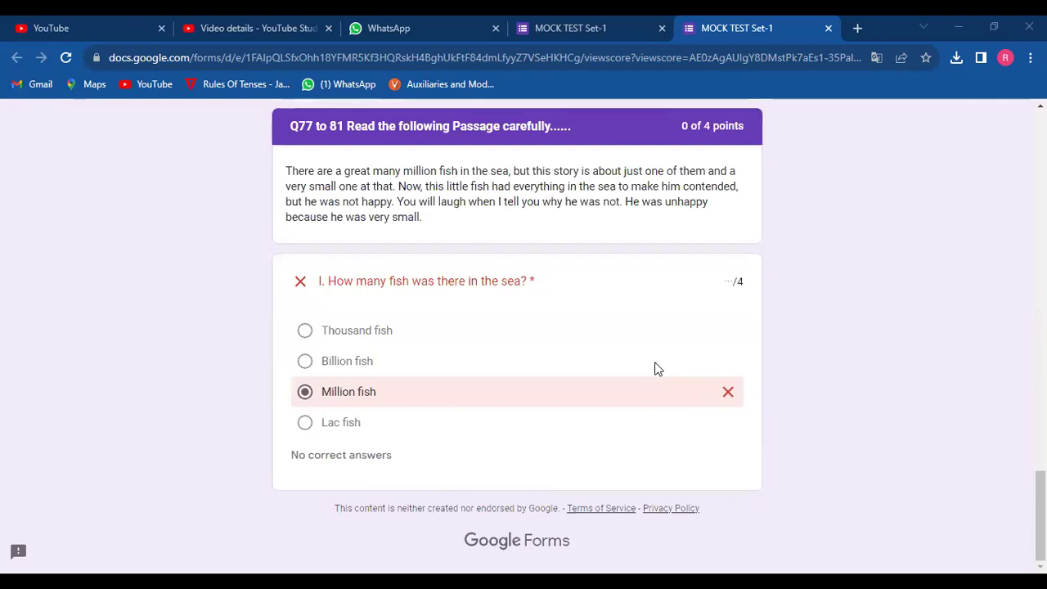
scroll(654, 369, "up", 5)
scroll(654, 369, "up", 10)
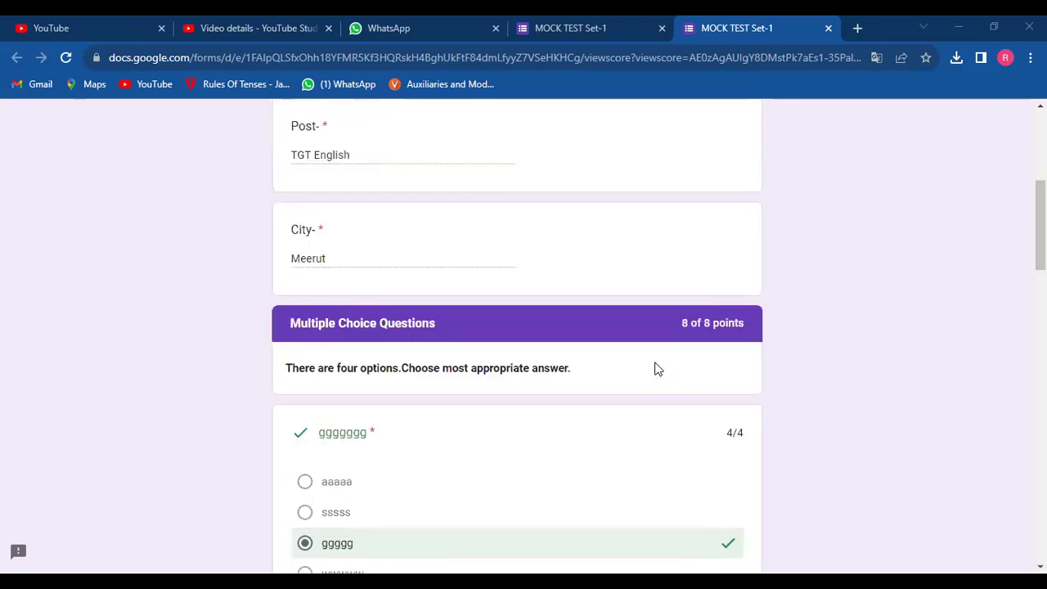
scroll(654, 369, "up", 5)
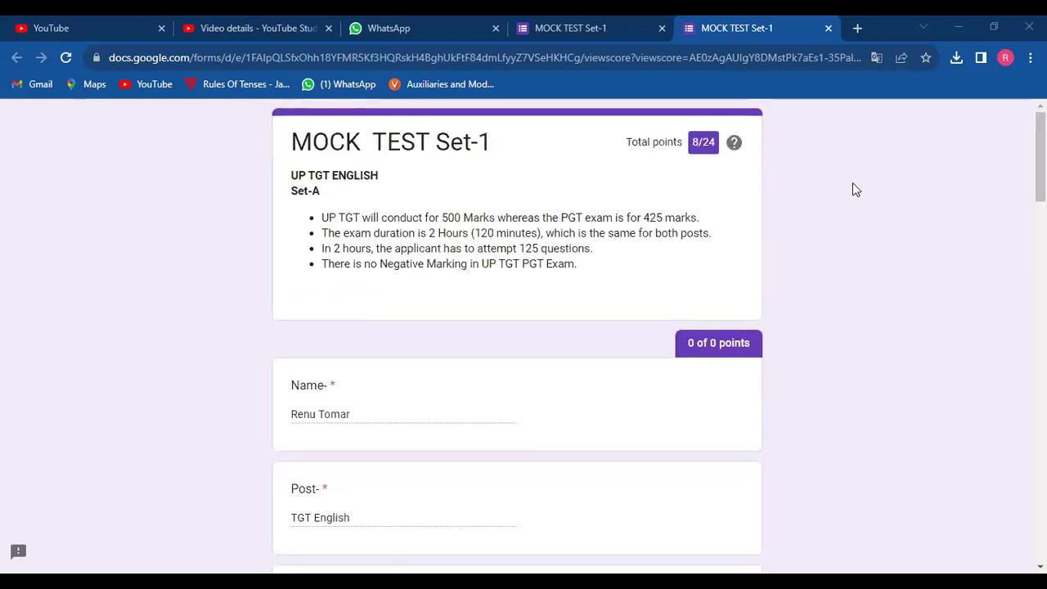